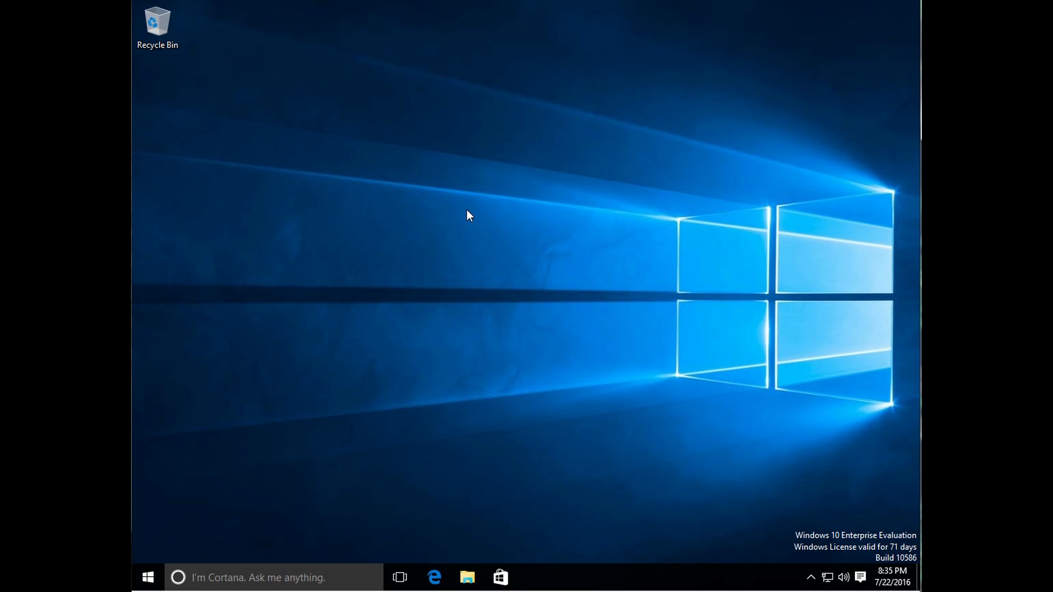
# Step: Open the Start menu and user account options, then return to the desktop
pyautogui.click(148, 576)
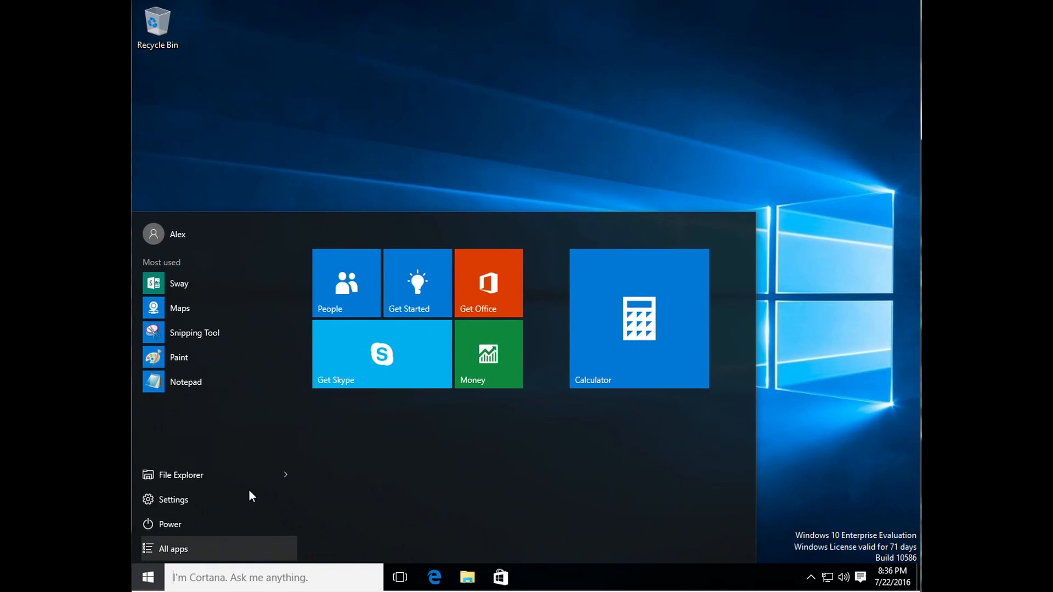
pyautogui.click(211, 230)
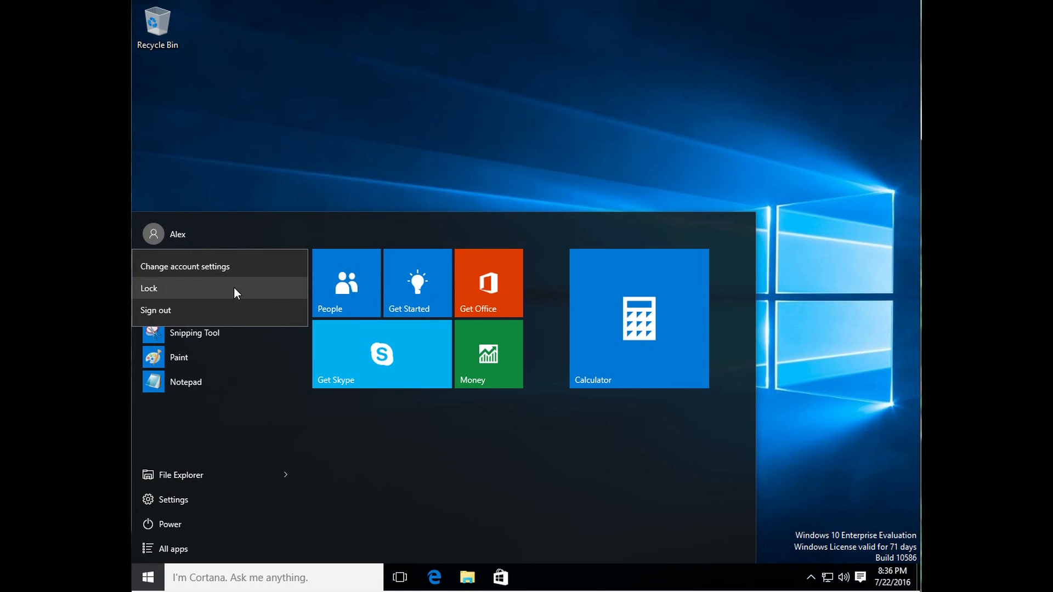
pyautogui.click(228, 164)
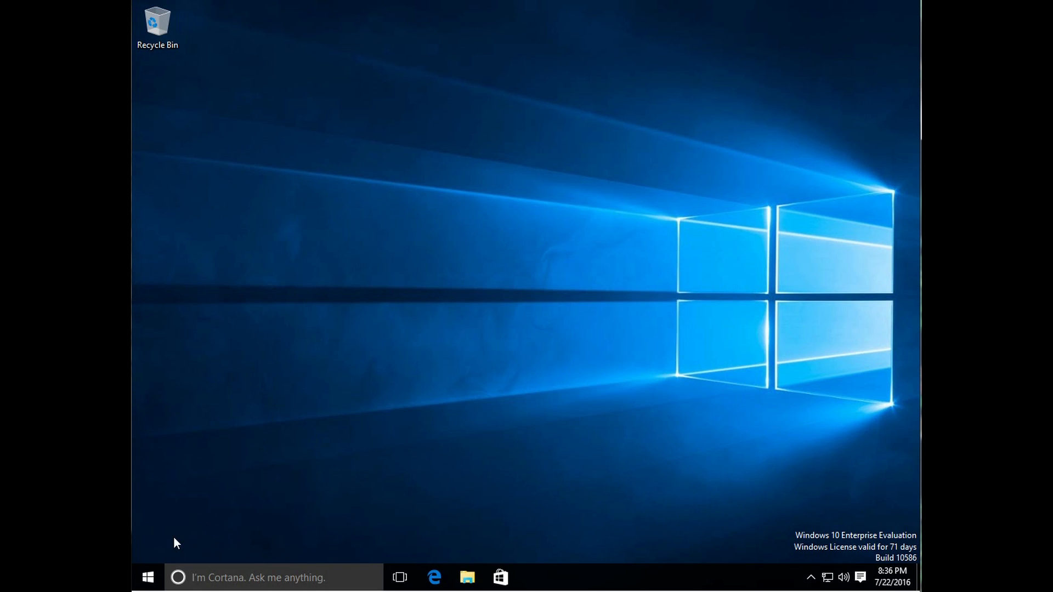
# Step: Open Network Connections from the power-user menu and open the Ethernet connection's Properties
pyautogui.rightClick(148, 575)
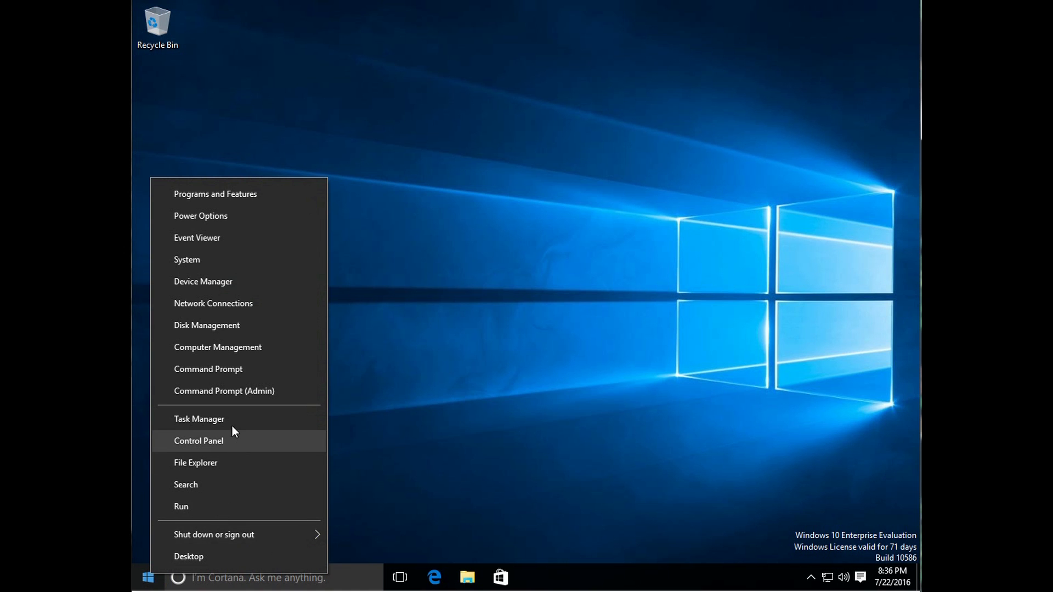
pyautogui.click(235, 303)
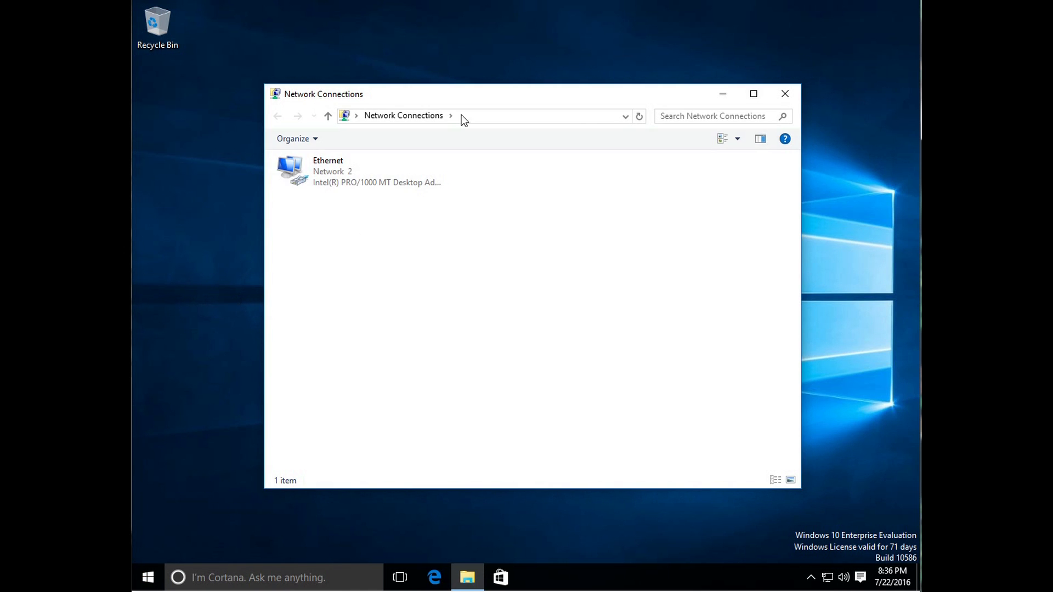
pyautogui.moveTo(437, 91); pyautogui.dragTo(482, 80)
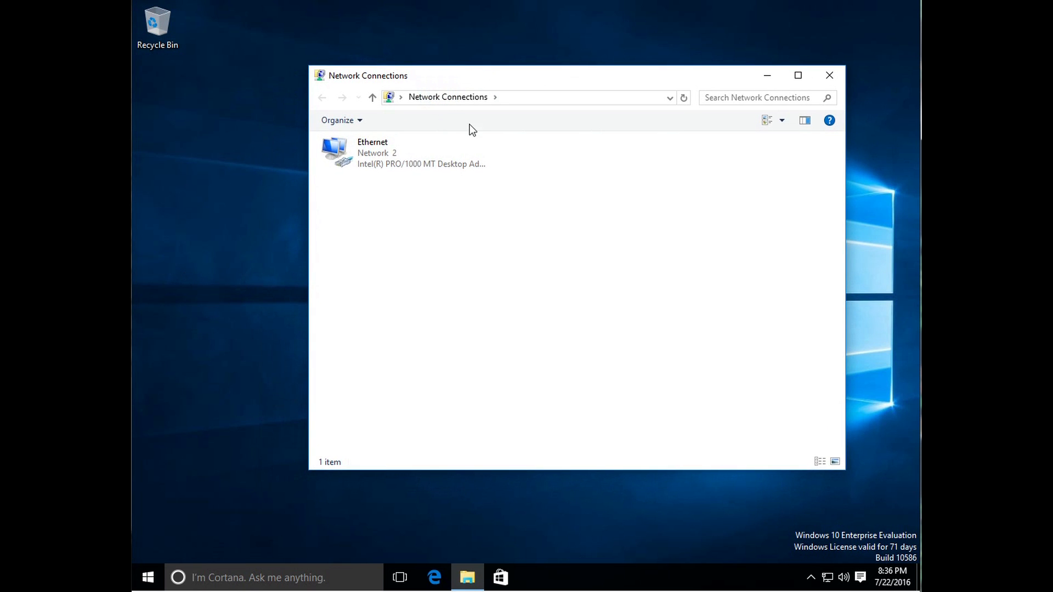
pyautogui.rightClick(379, 155)
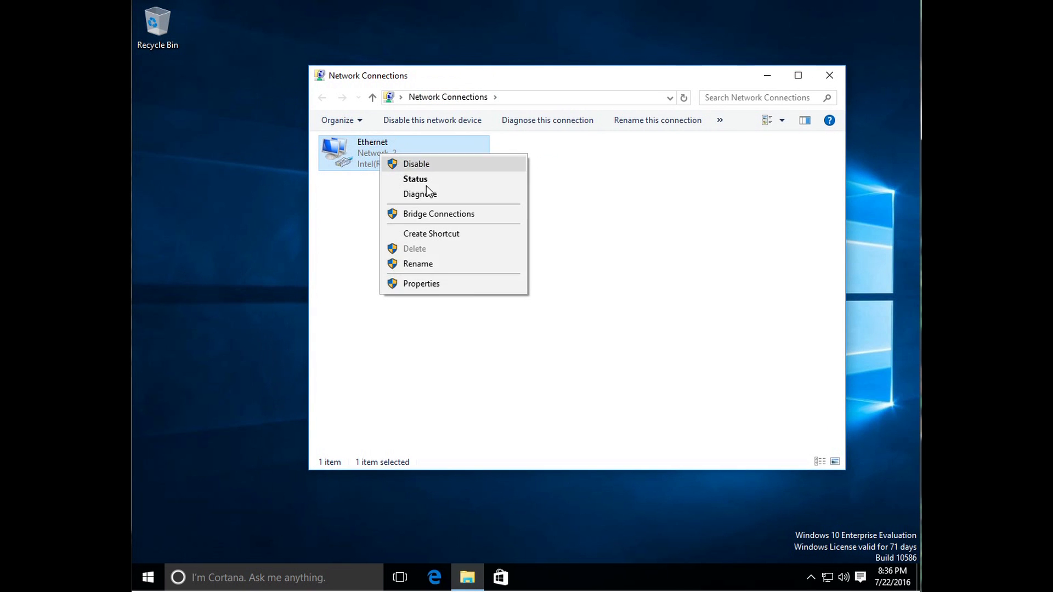
pyautogui.click(434, 286)
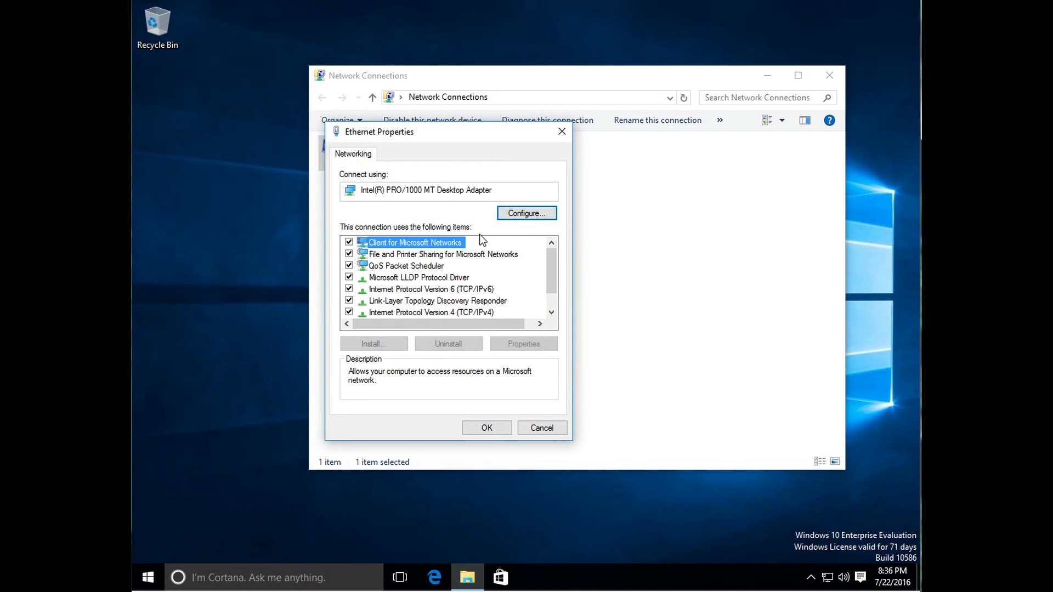
# Step: In IPv4 properties, obtain the IP automatically and use DNS servers 192.168.0.21 and 192.168.0.1
pyautogui.doubleClick(458, 312)
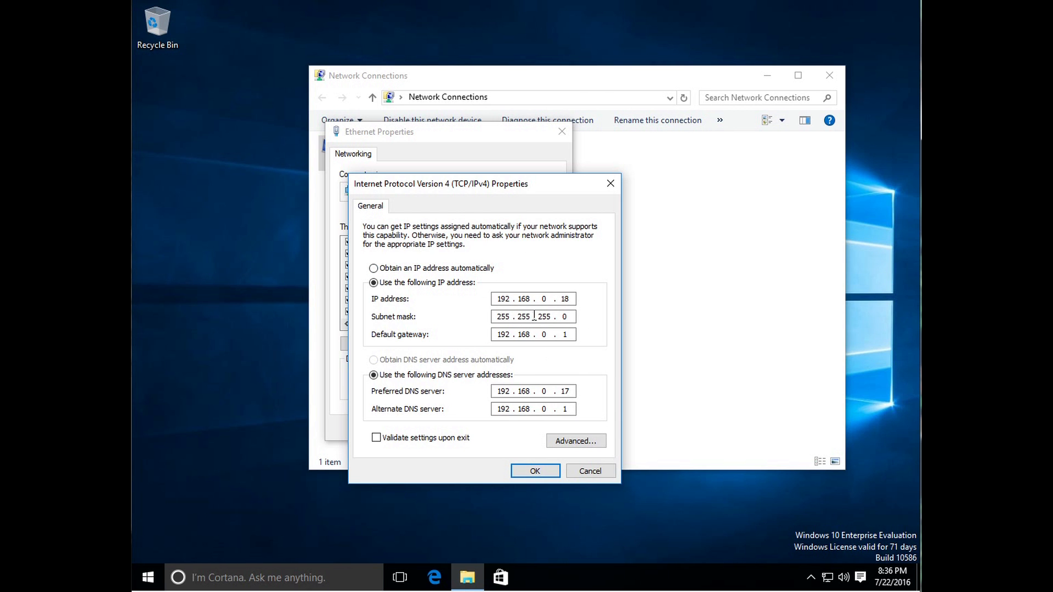
pyautogui.click(467, 270)
pyautogui.click(439, 361)
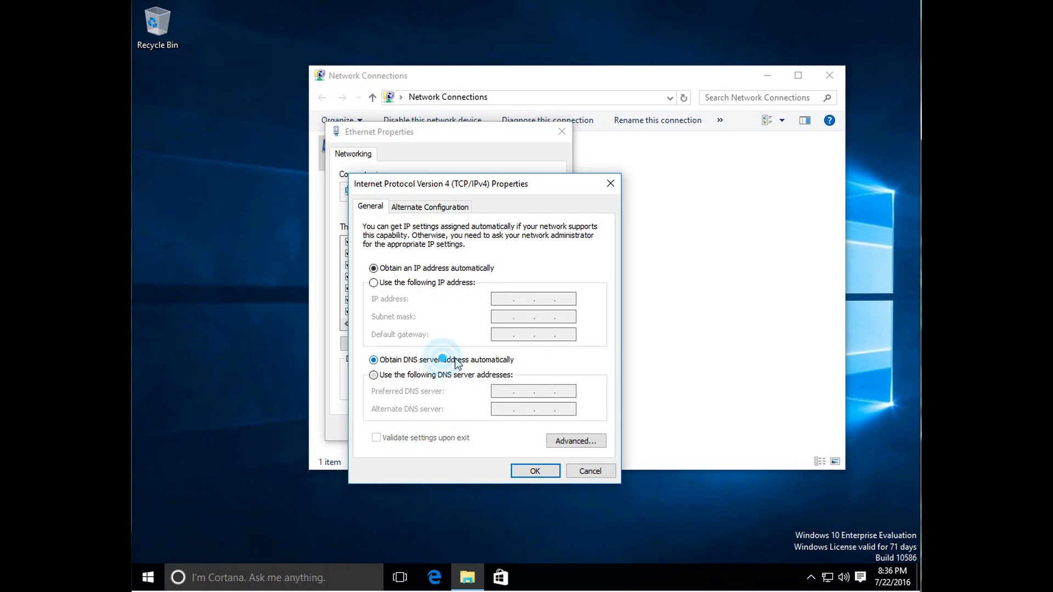
pyautogui.click(437, 285)
pyautogui.click(499, 299)
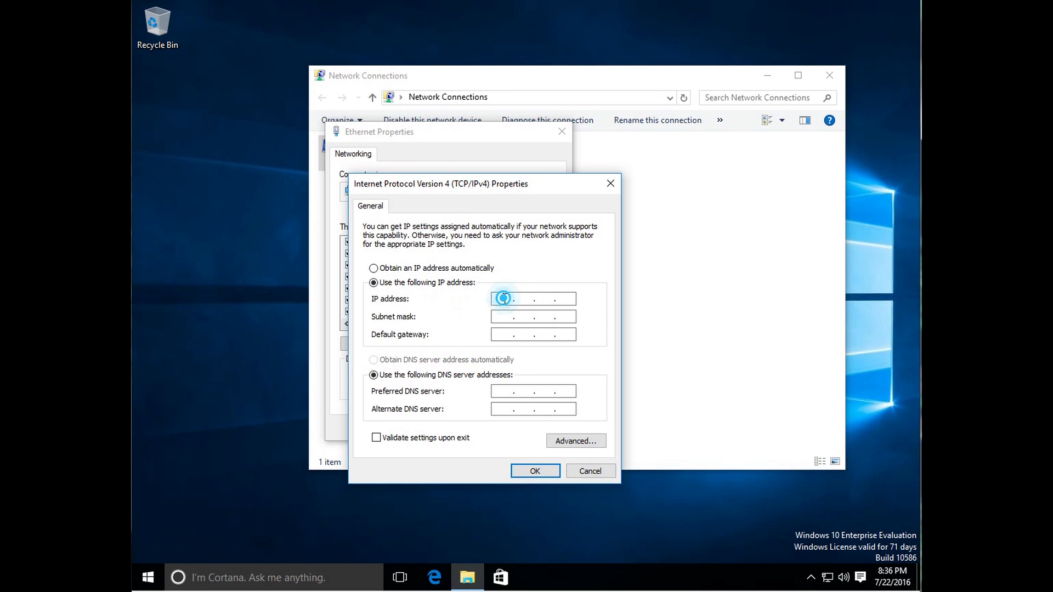
pyautogui.click(469, 269)
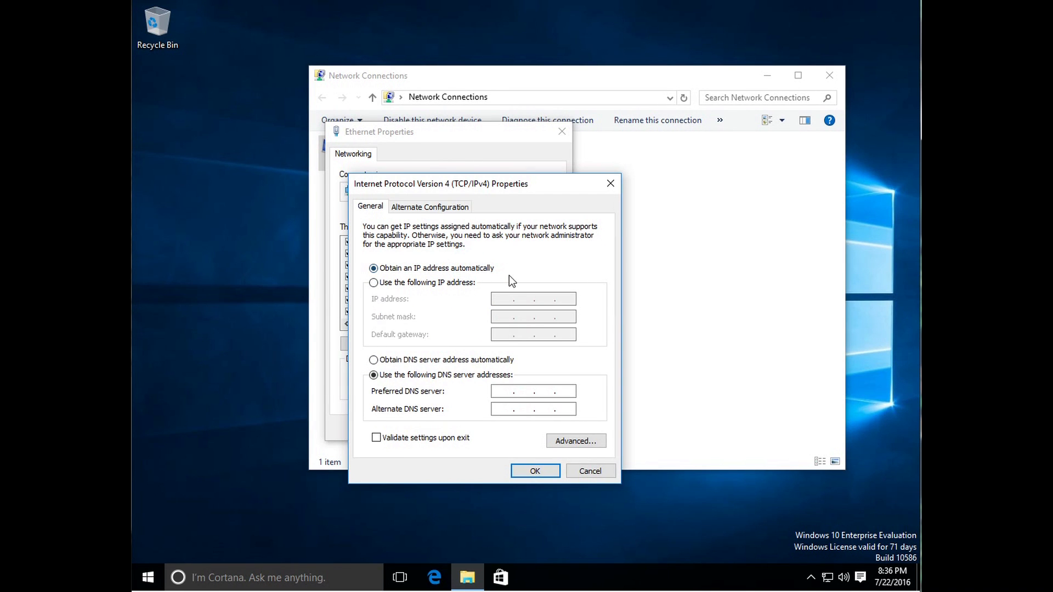
pyautogui.click(511, 393)
pyautogui.write('192 . 168 . 0 . 21')
pyautogui.press('Tab')
pyautogui.write('192.168.0.1')
pyautogui.click(562, 442)
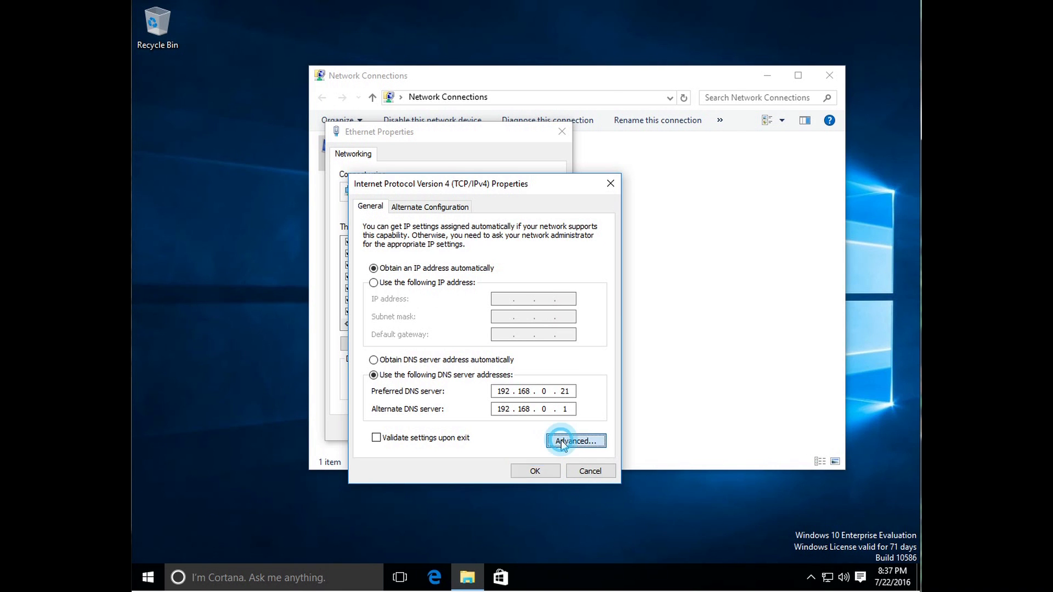
pyautogui.click(450, 217)
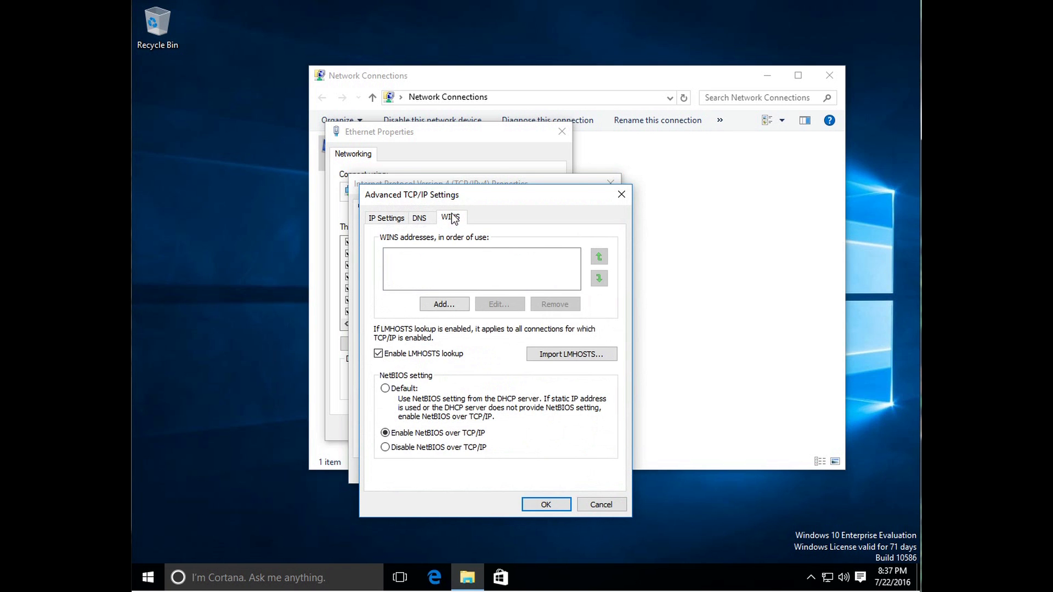
pyautogui.click(386, 388)
pyautogui.click(388, 434)
pyautogui.click(558, 503)
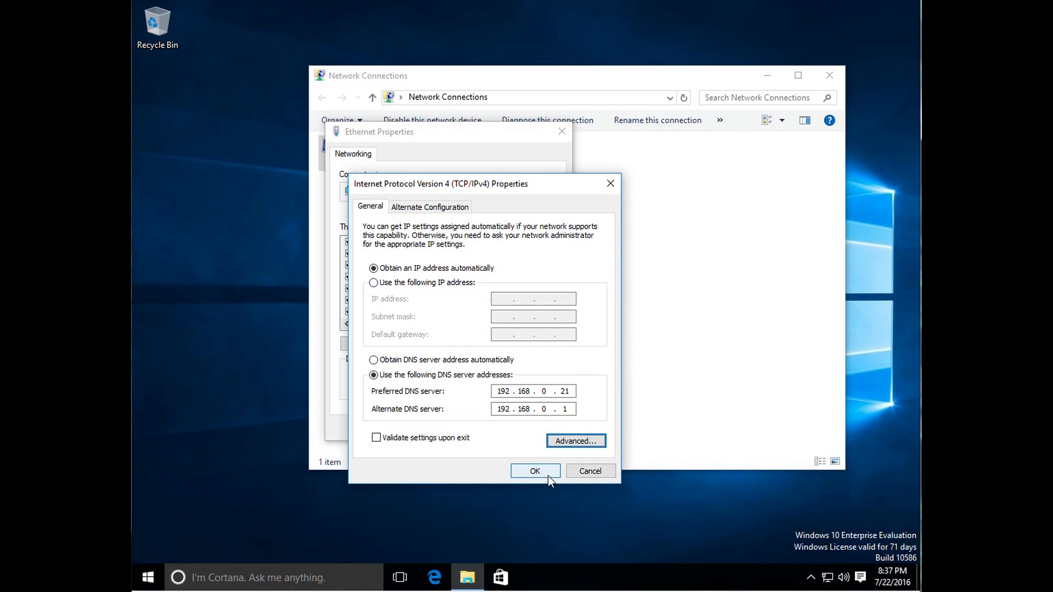
# Step: Confirm the IPv4 and Ethernet properties with OK and close Network Connections
pyautogui.click(548, 474)
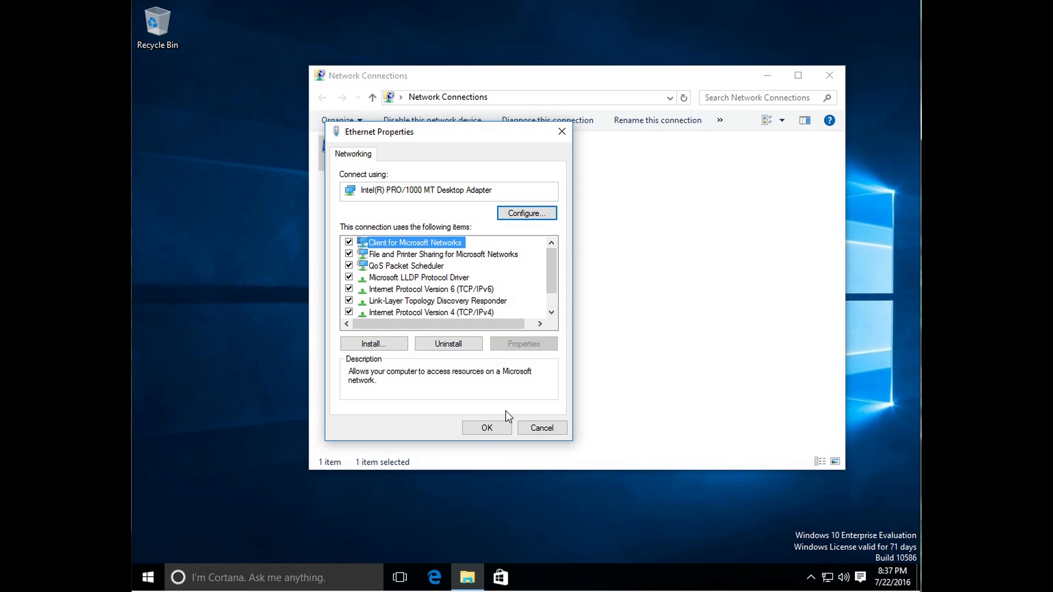
pyautogui.click(484, 429)
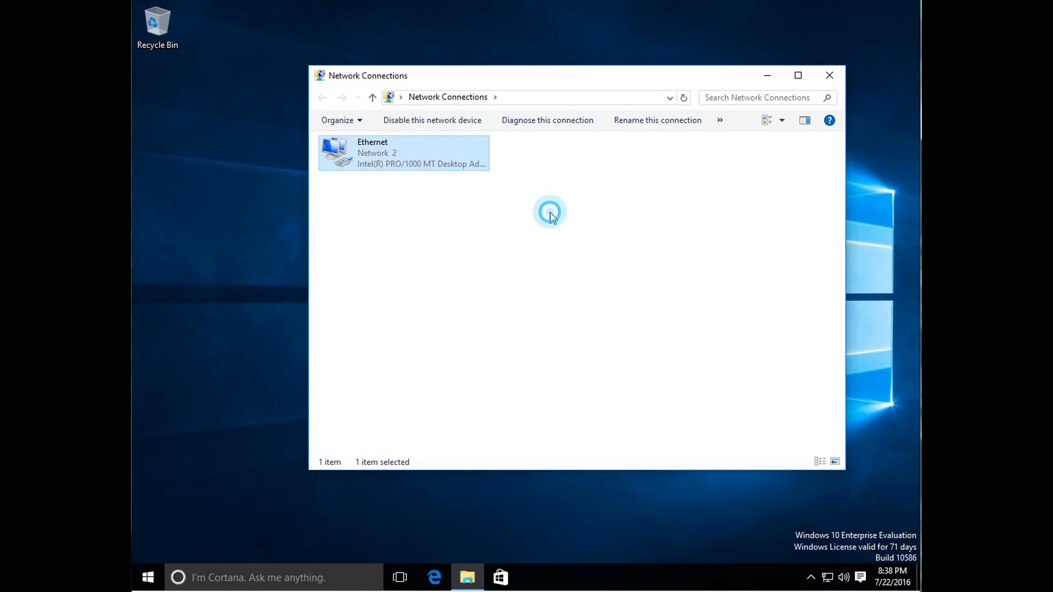
pyautogui.click(828, 76)
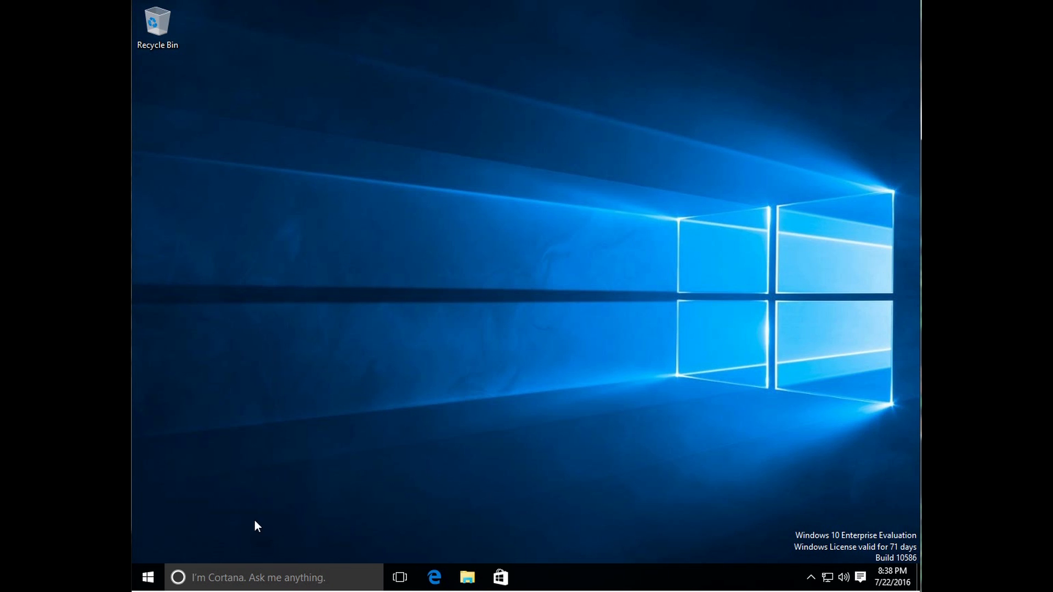
# Step: Go from System to System Properties and open Computer Name/Domain Changes for Win10Eval
pyautogui.rightClick(147, 577)
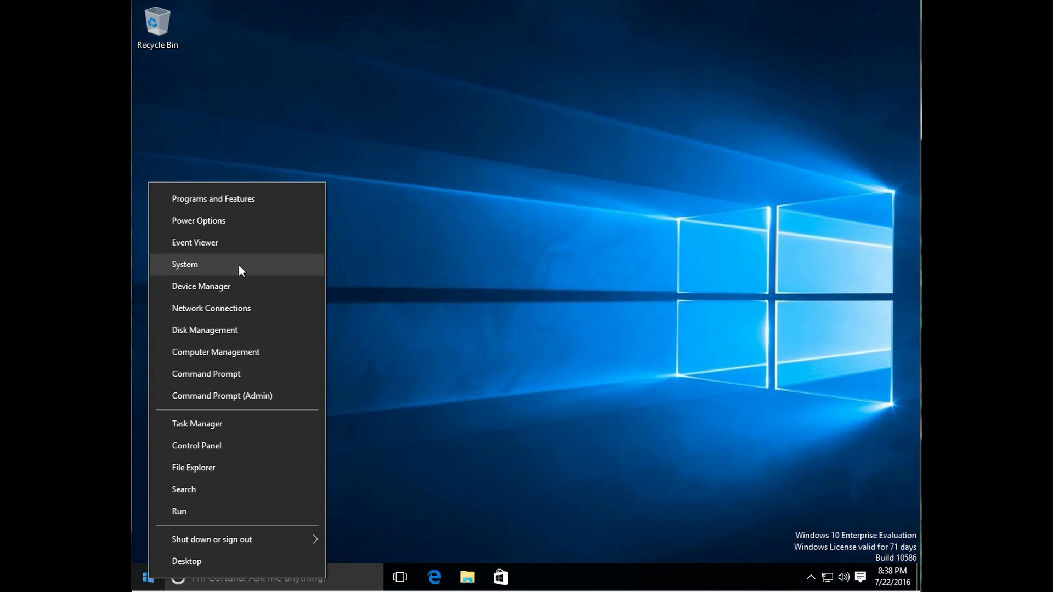
pyautogui.click(212, 259)
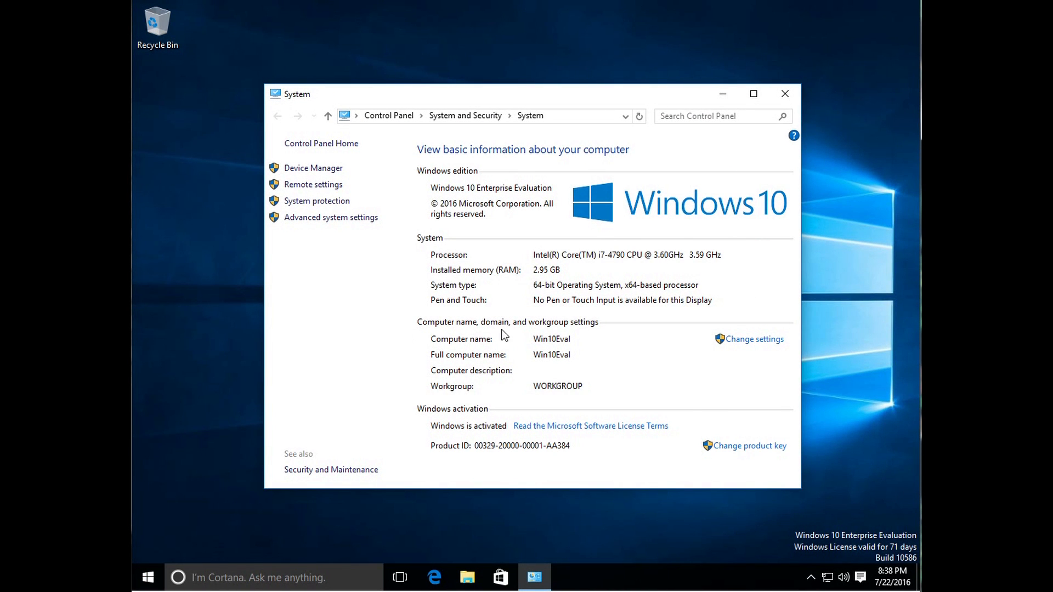
pyautogui.click(743, 343)
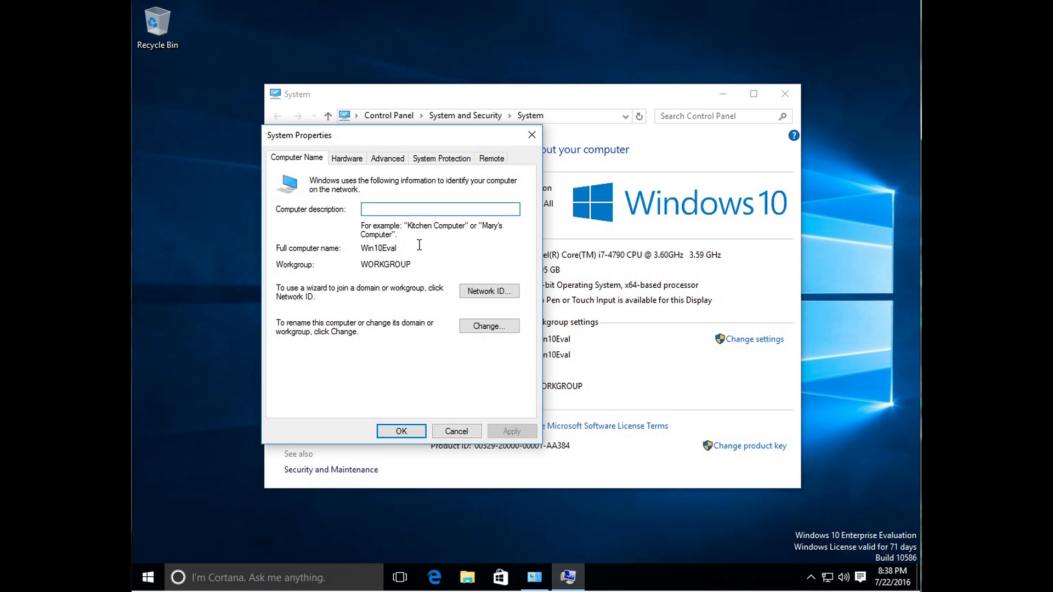
pyautogui.click(398, 250)
pyautogui.doubleClick(399, 249)
pyautogui.click(374, 284)
pyautogui.click(401, 247)
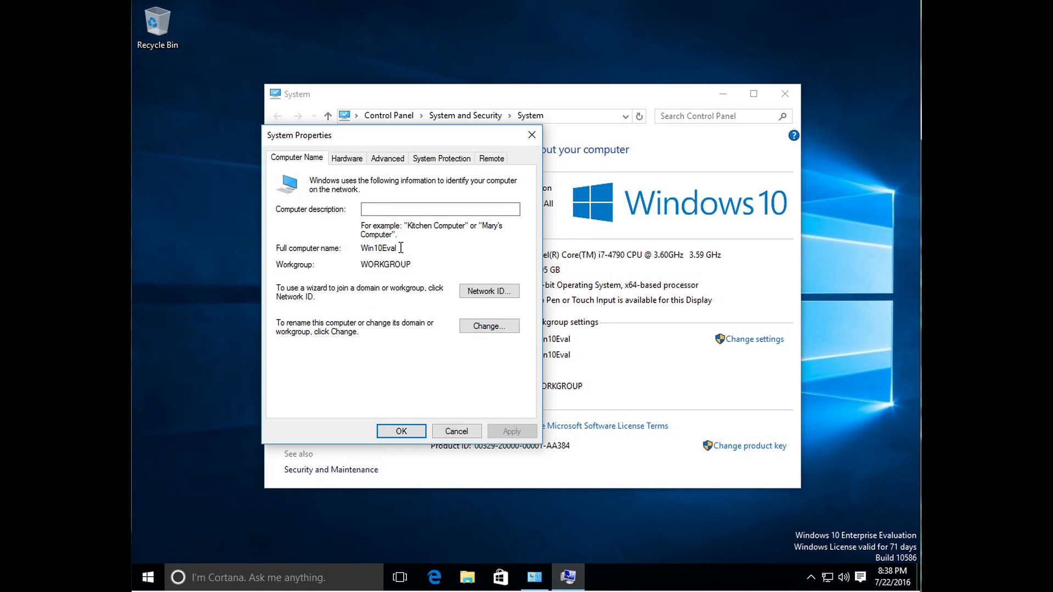
pyautogui.click(400, 248)
pyautogui.click(482, 327)
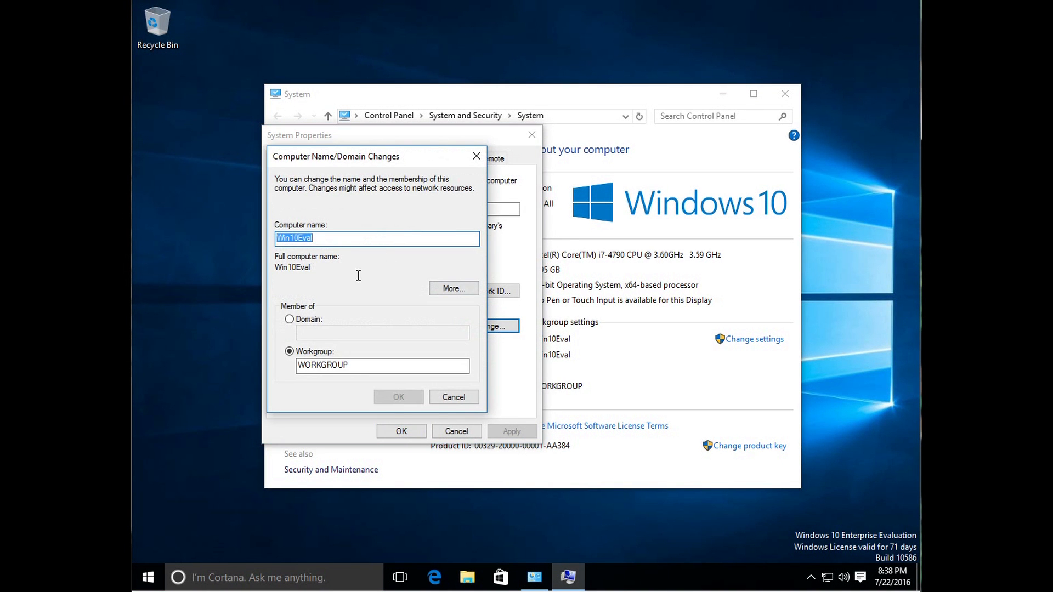
# Step: Set the computer to be a member of the domain 'mydomain' and confirm
pyautogui.click(290, 319)
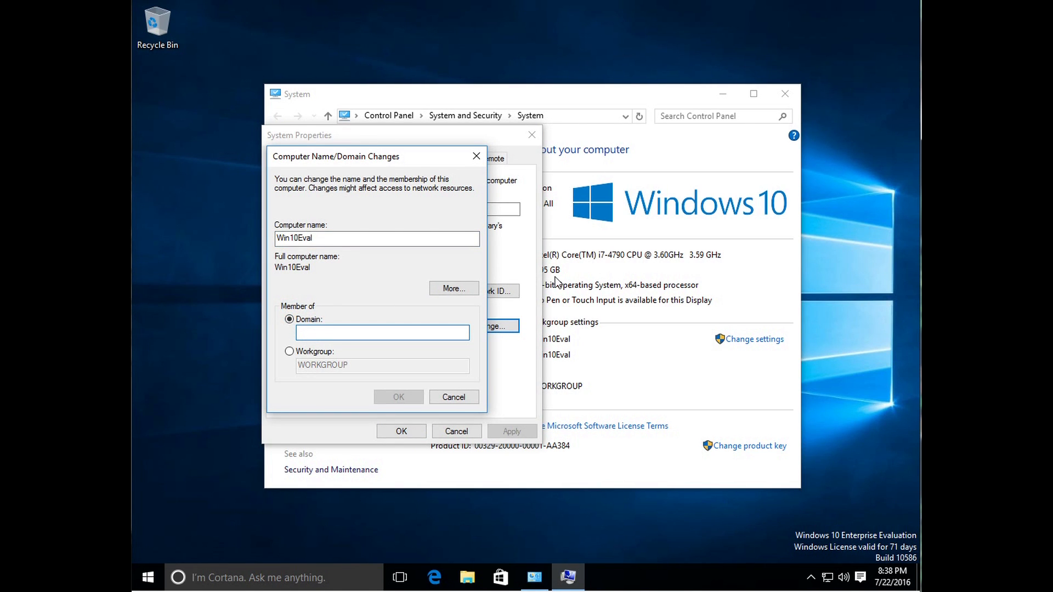
pyautogui.write('mydomain.local')
pyautogui.press('BackSpace')
pyautogui.press('BackSpace')
pyautogui.press('BackSpace')
pyautogui.press('BackSpace')
pyautogui.press('BackSpace')
pyautogui.press('BackSpace')
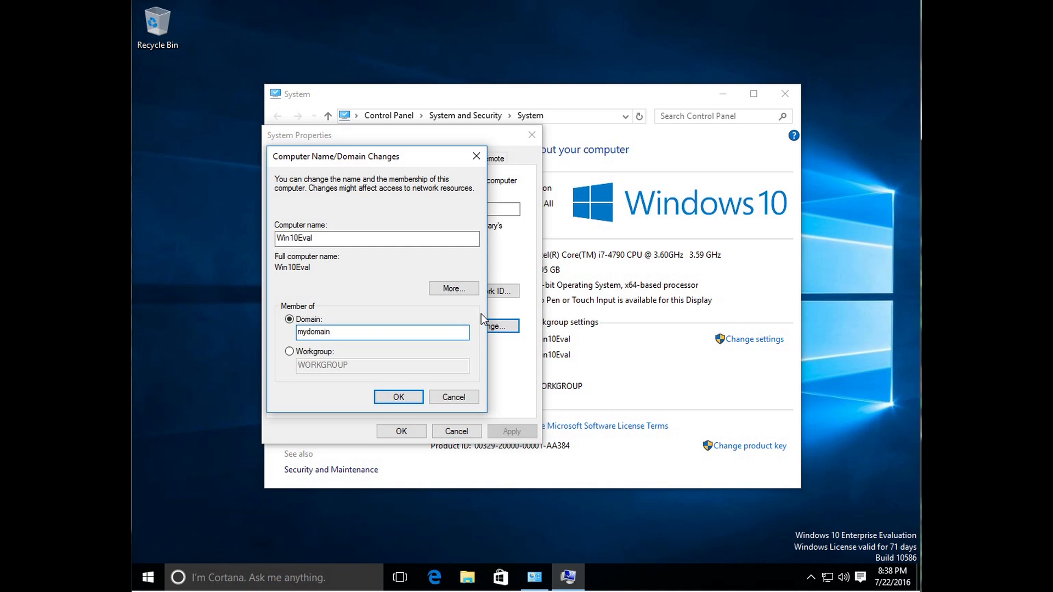
pyautogui.click(398, 397)
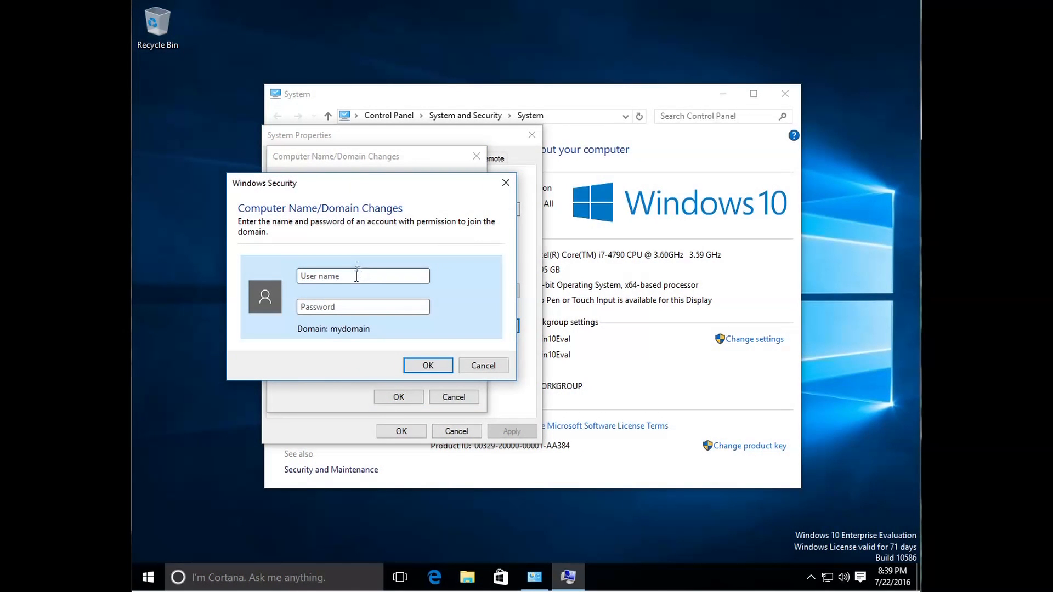
# Step: Enter the domain account's user name and password to authorise joining mydomain
pyautogui.click(432, 269)
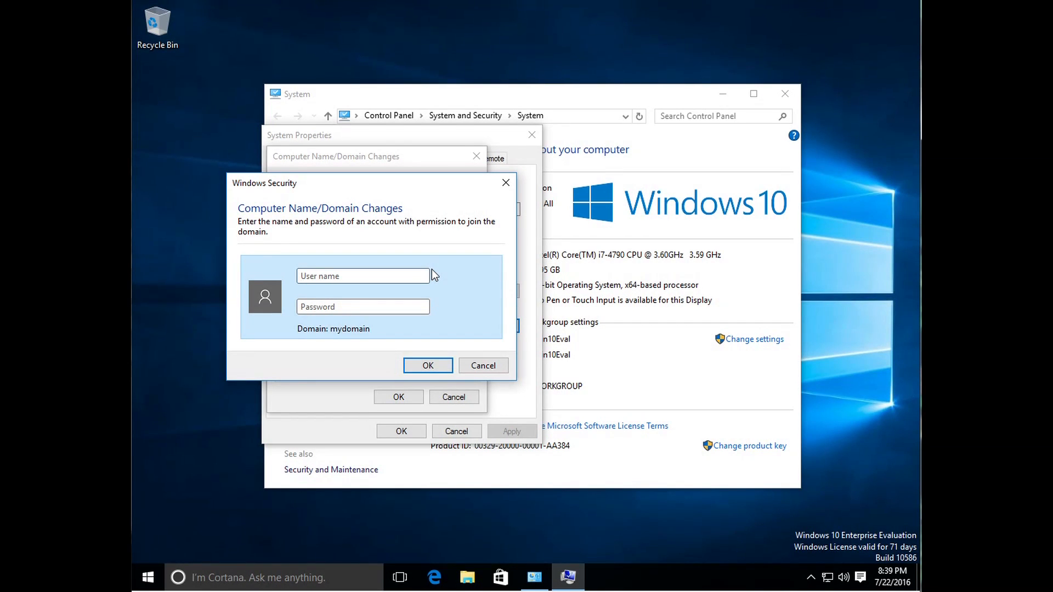
pyautogui.write('zhooter@')
pyautogui.press('BackSpace')
pyautogui.press('BackSpace')
pyautogui.press('BackSpace')
pyautogui.press('BackSpace')
pyautogui.press('BackSpace')
pyautogui.press('BackSpace')
pyautogui.press('BackSpace')
pyautogui.press('BackSpace')
pyautogui.write('zhooter')
pyautogui.press('Tab')
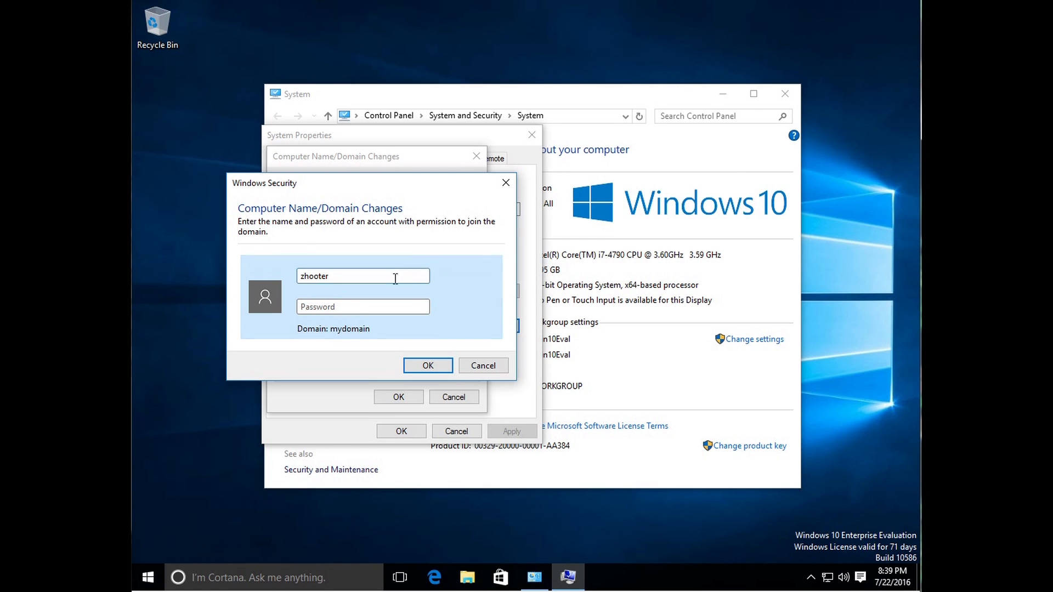
pyautogui.click(335, 303)
pyautogui.write('•••••••••')
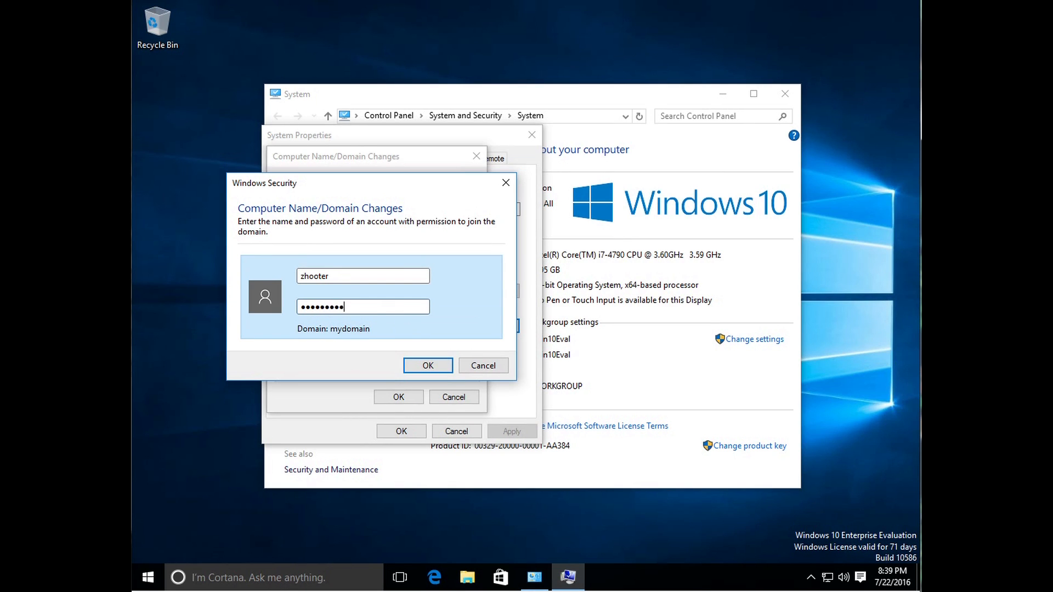
pyautogui.click(437, 365)
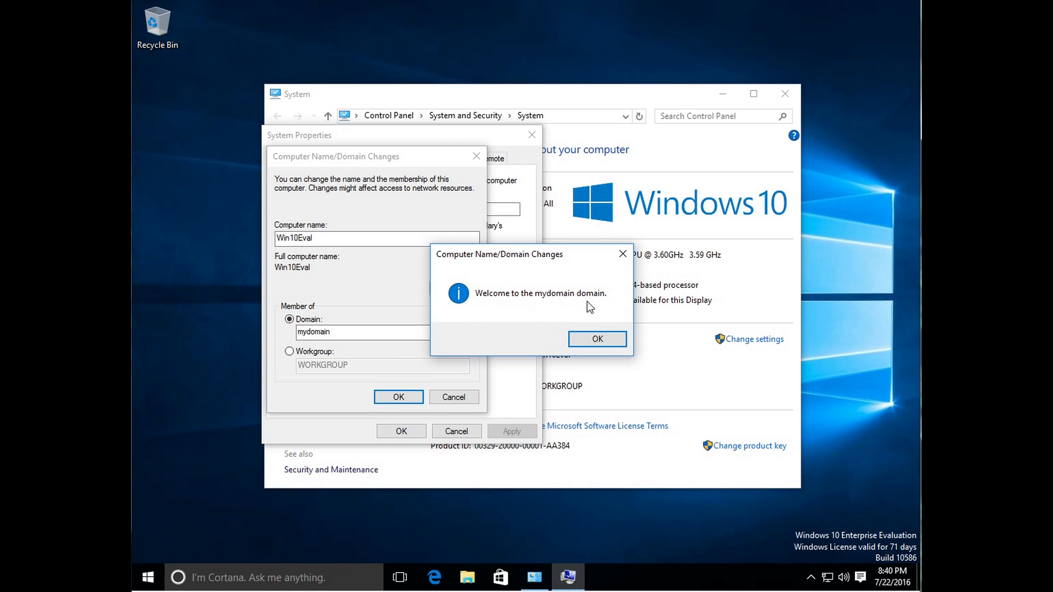
# Step: Acknowledge the welcome and restart notices, close System Properties and restart now
pyautogui.click(613, 342)
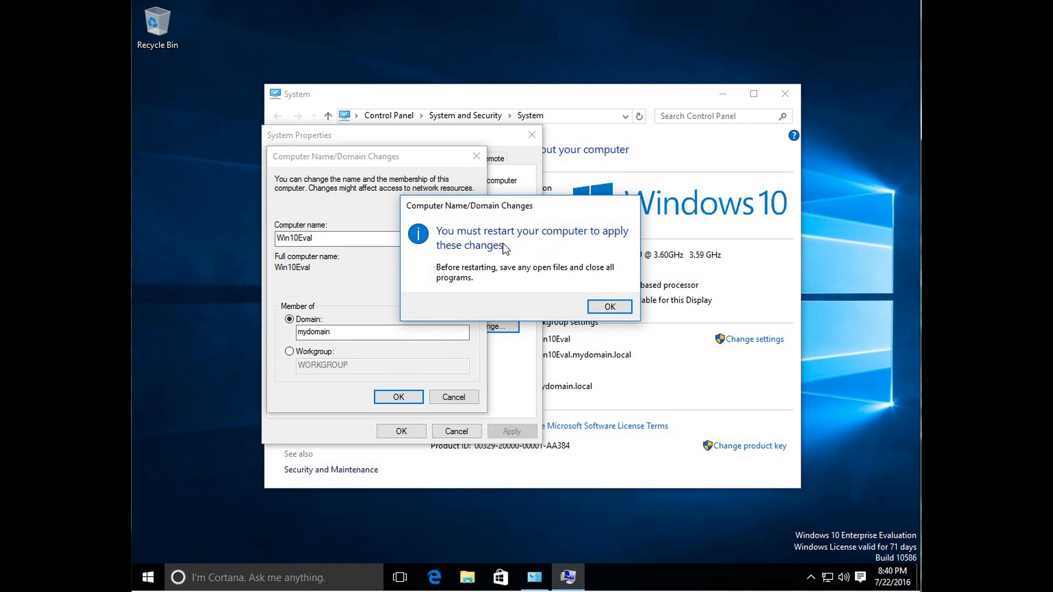
pyautogui.click(624, 309)
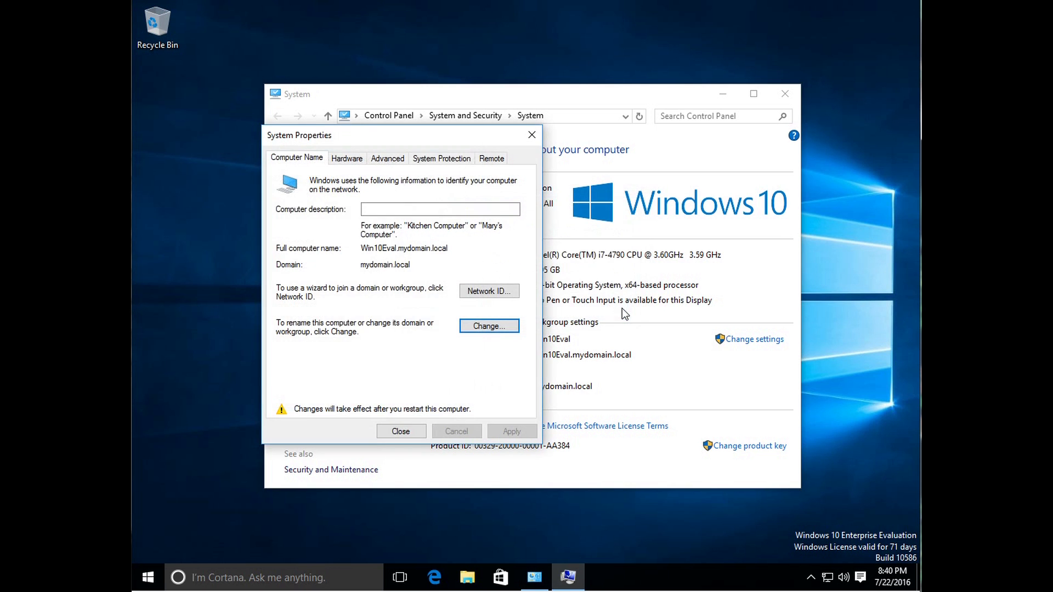
pyautogui.click(401, 431)
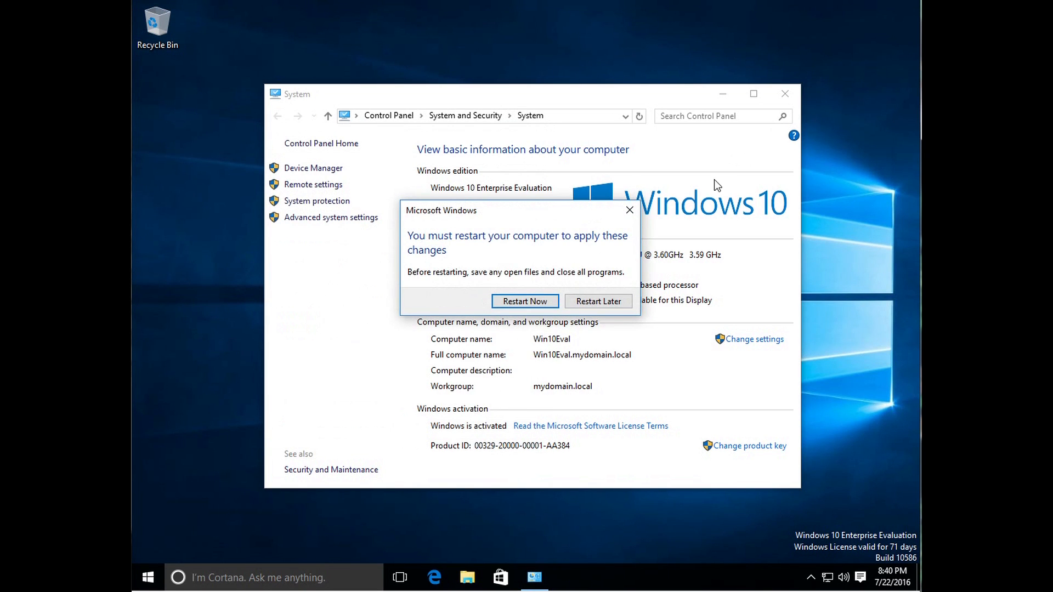
pyautogui.click(546, 301)
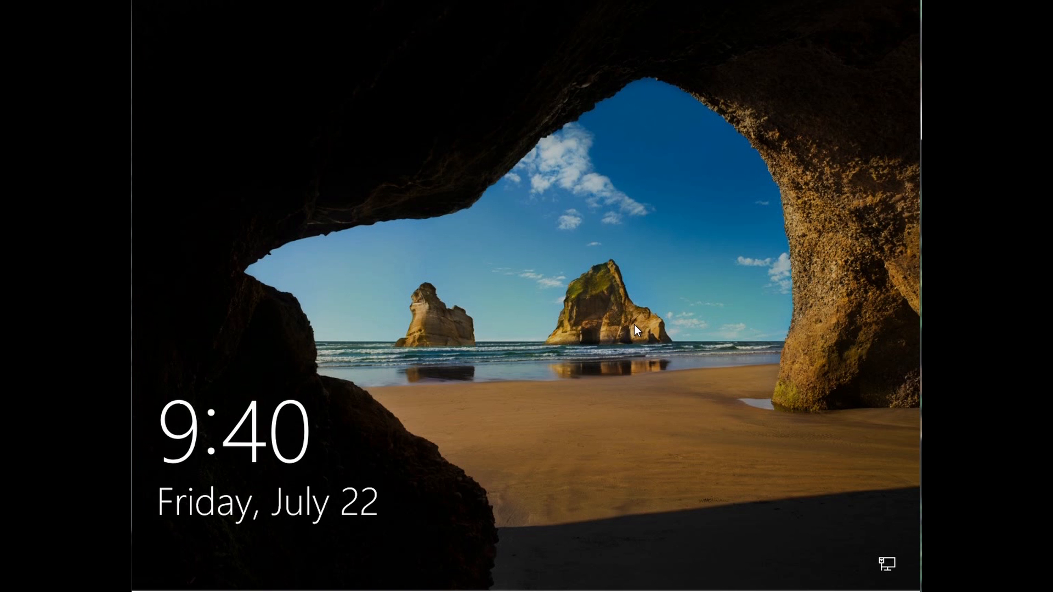
# Step: Sign in as Other user with the domain account's user name and password
pyautogui.click(633, 324)
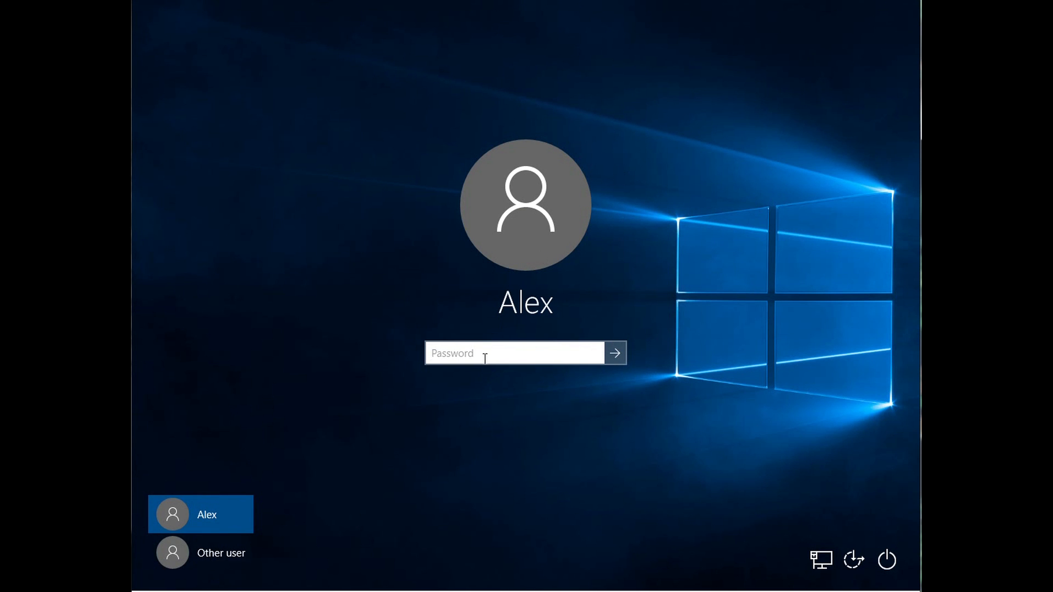
pyautogui.click(218, 555)
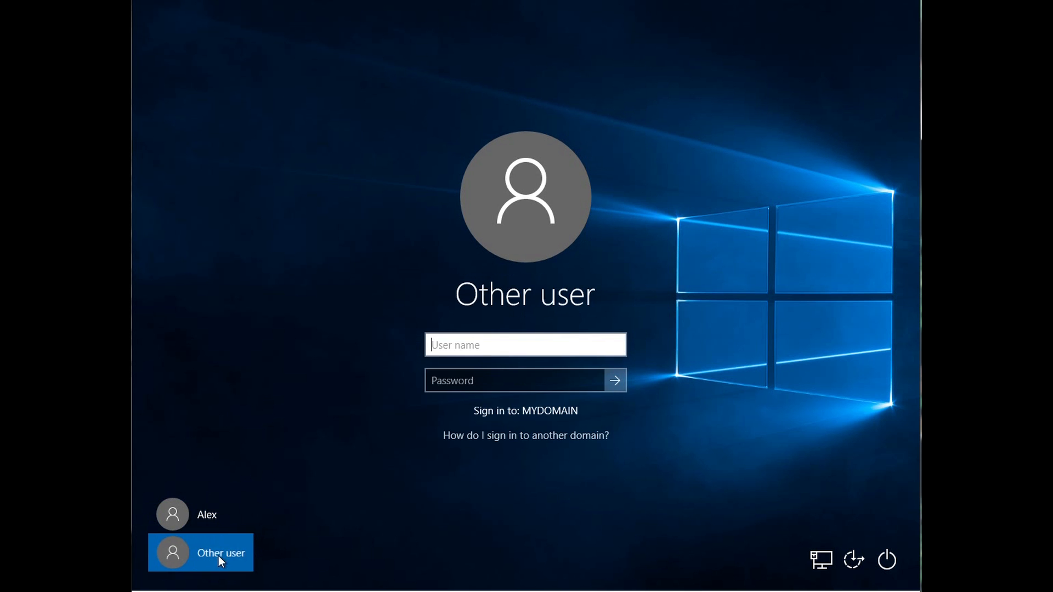
pyautogui.click(479, 345)
pyautogui.click(485, 345)
pyautogui.click(512, 345)
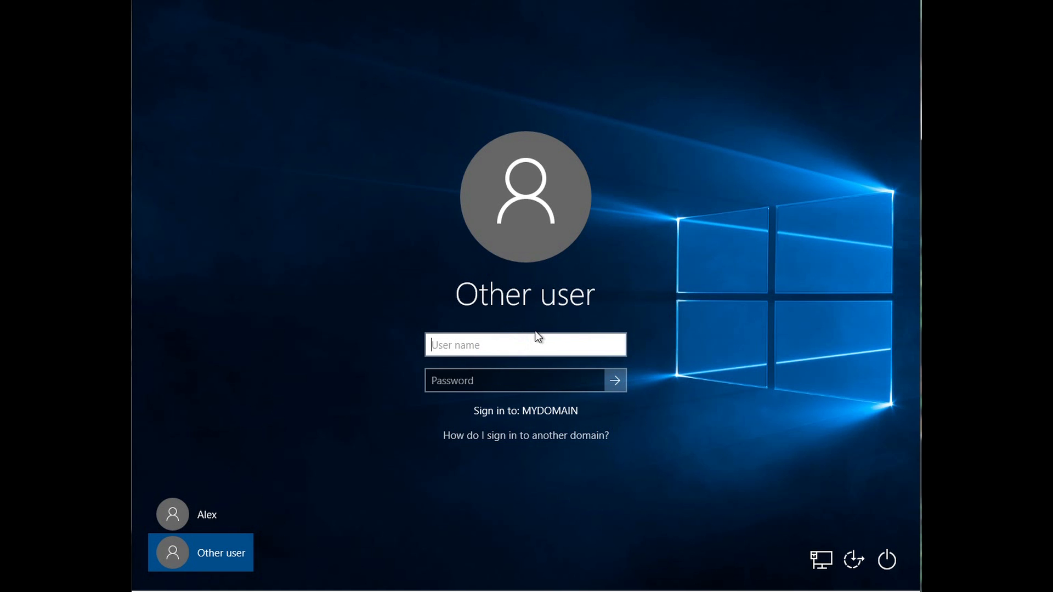
pyautogui.write('zhooter')
pyautogui.press('Tab')
pyautogui.write('•••••••••')
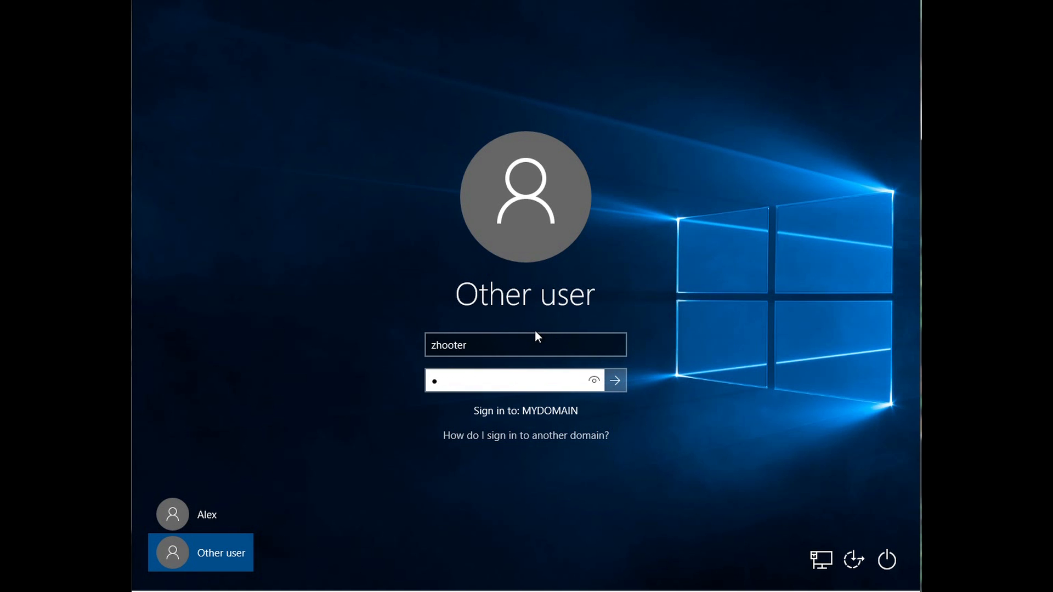
pyautogui.press('Return')
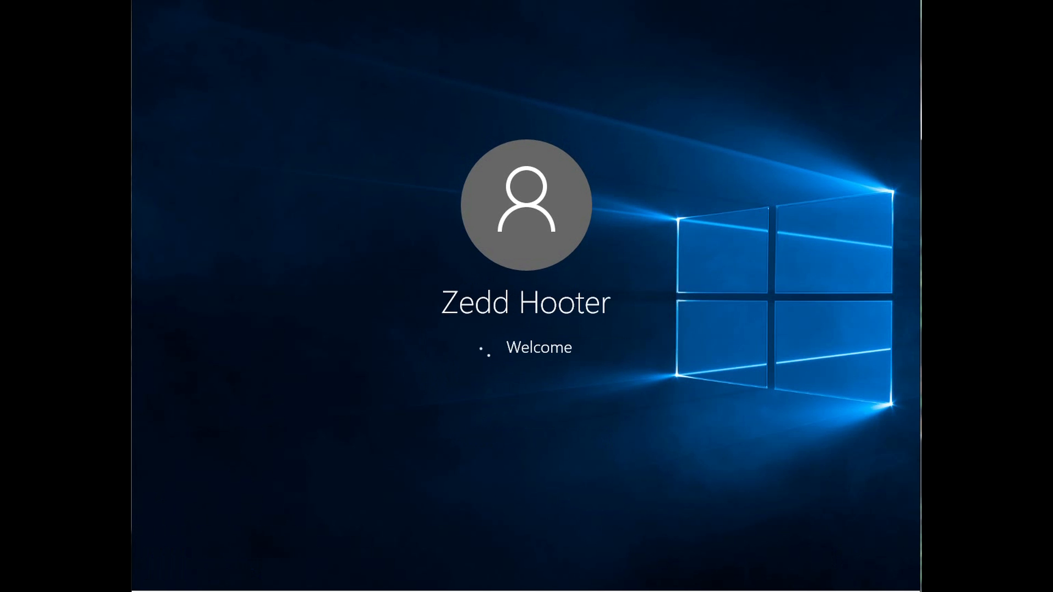